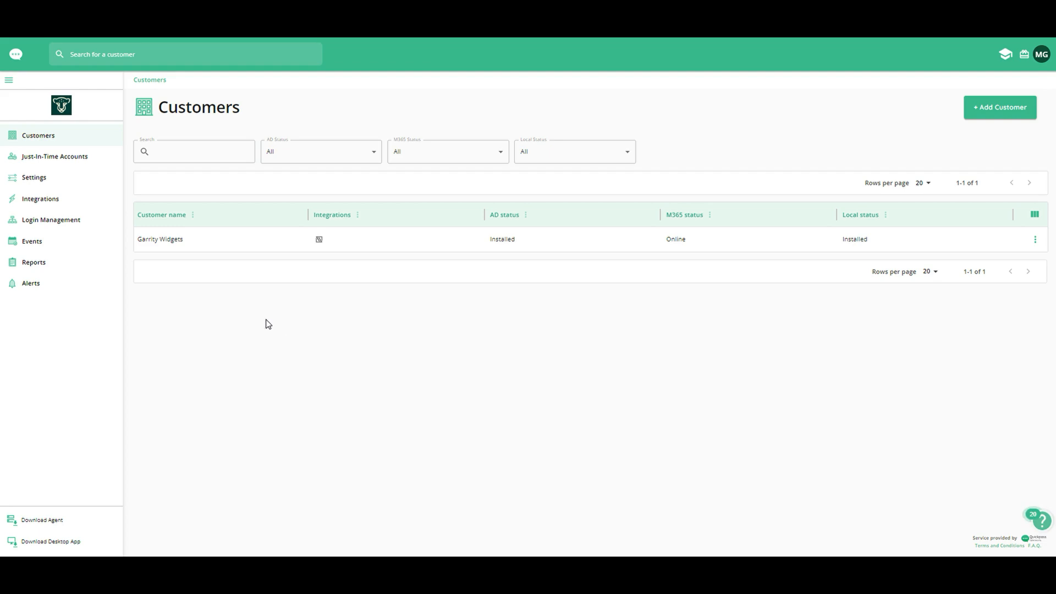
Step: Open the global settings and examine the just-in-time account access policies
left_click(61, 182)
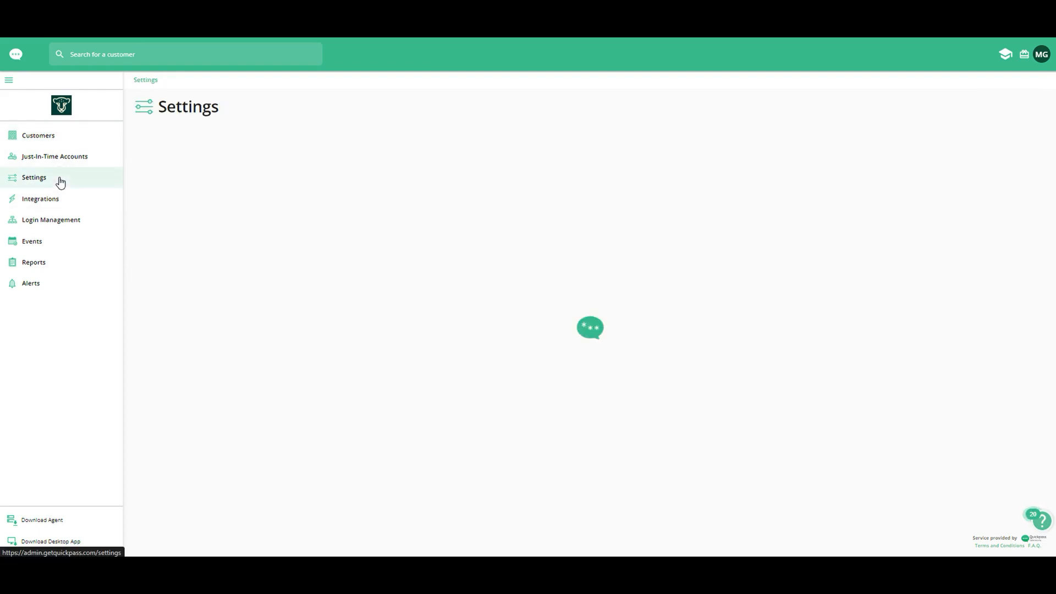
scroll(439, 366, "down", 2)
scroll(439, 365, "down", 3)
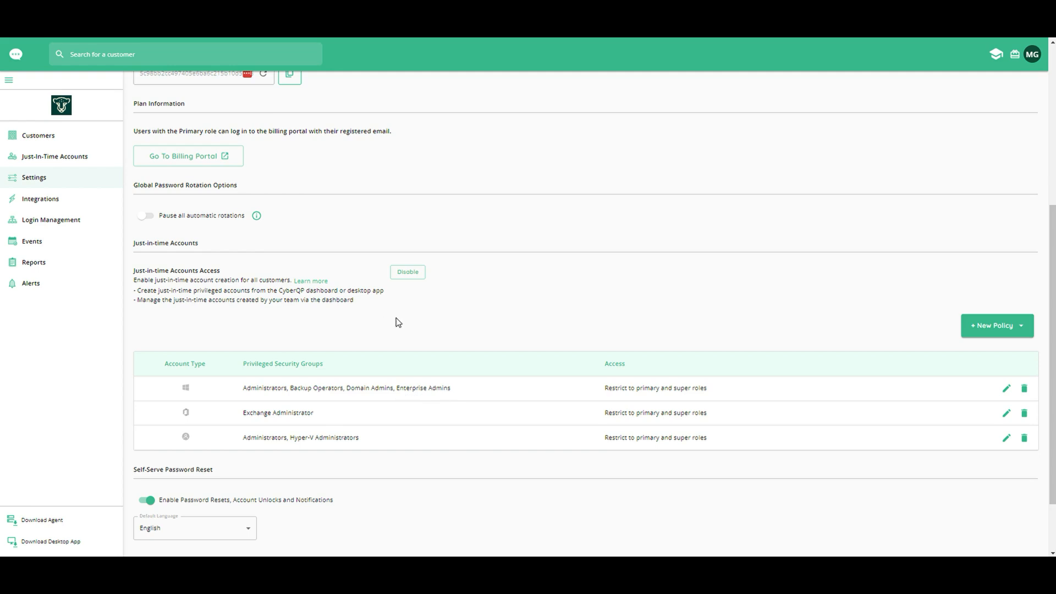
Step: Start a new just-in-time administrator account for the customer Garrity Widgets with the account type Active Directory
left_click(48, 141)
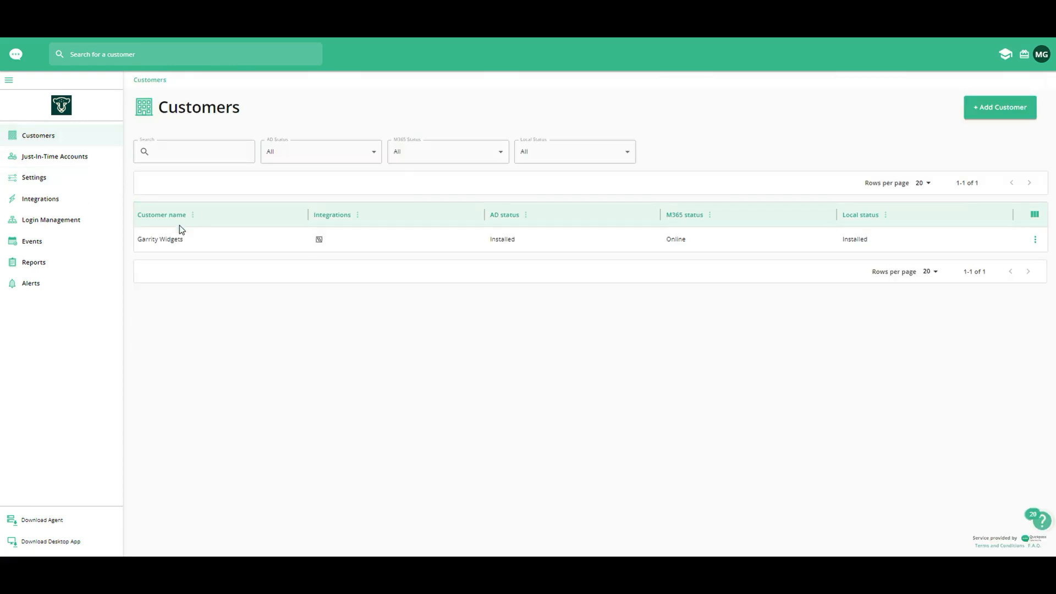
left_click(193, 245)
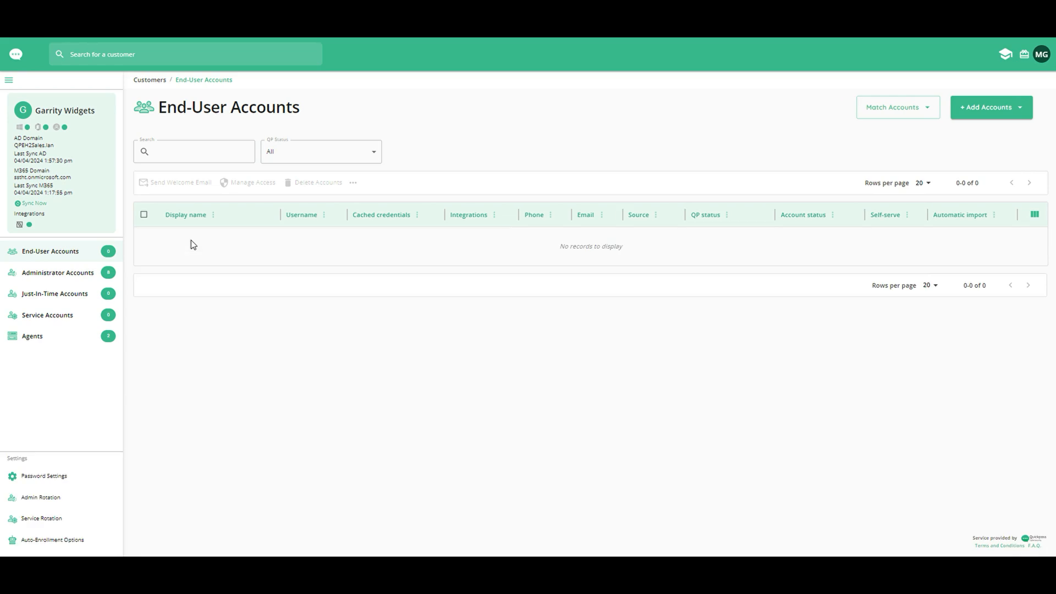
left_click(68, 301)
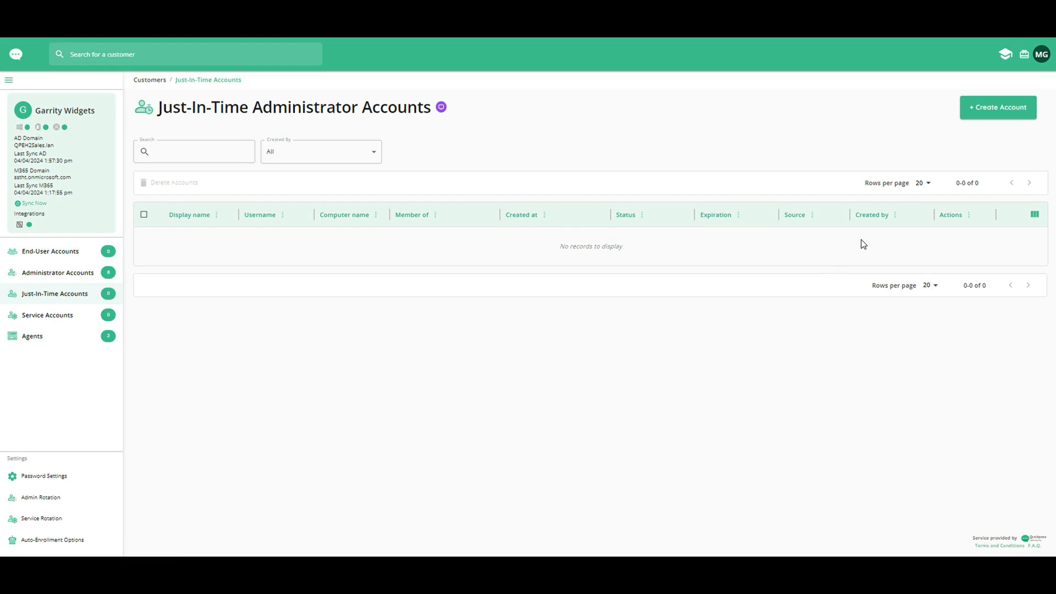
left_click(994, 110)
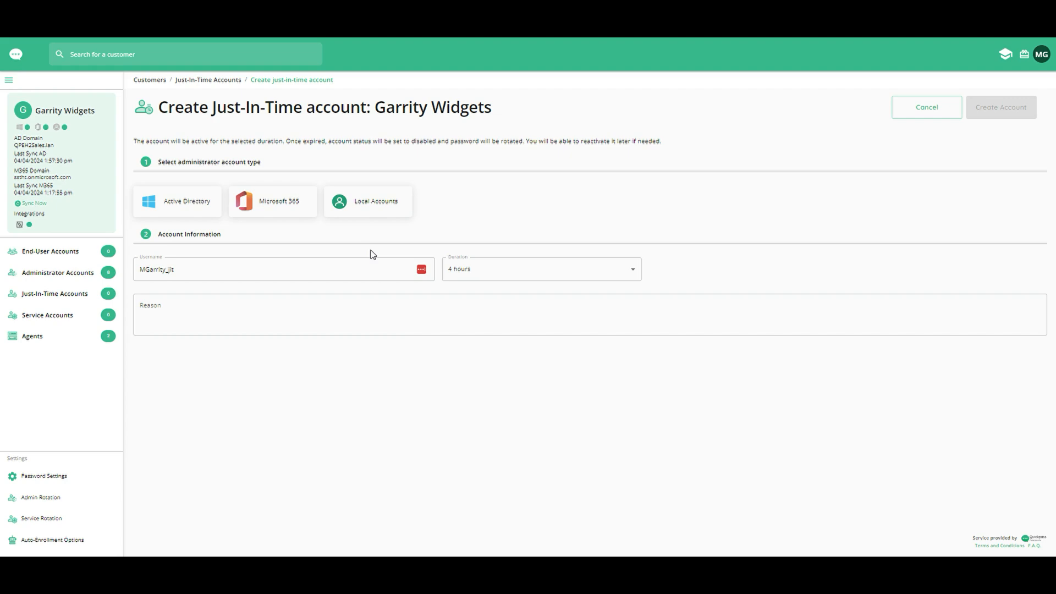
left_click(161, 215)
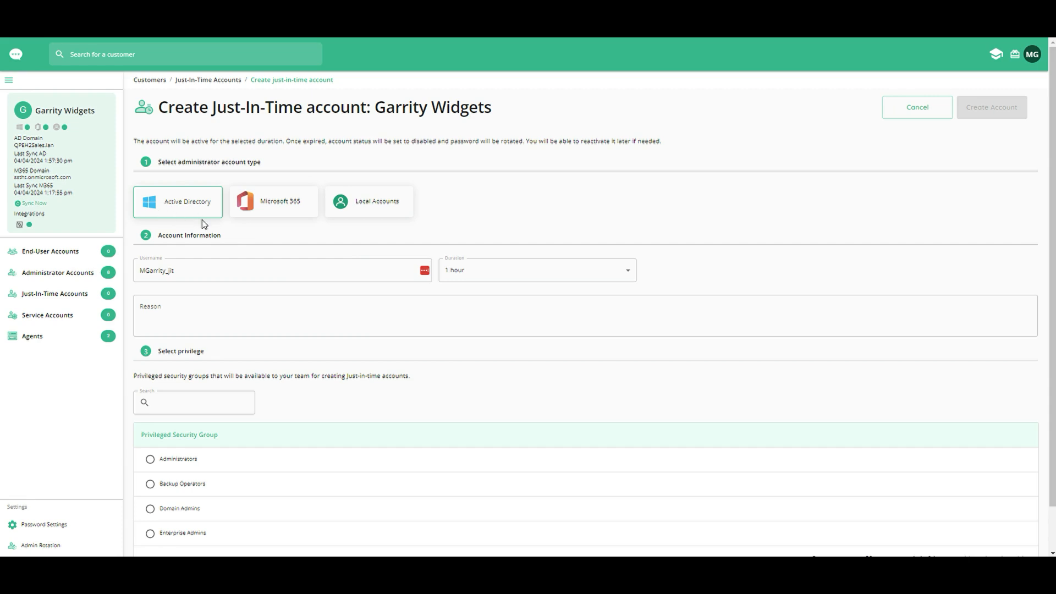
scroll(202, 220, "down", 1)
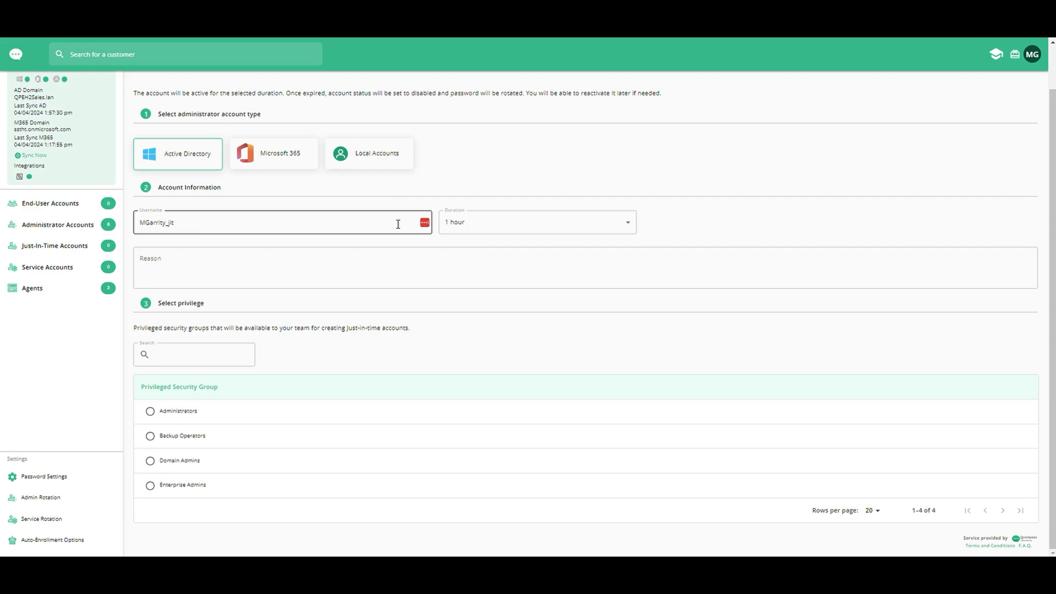
Step: Keep the account's duration at 1 hour and enter the reason "Ticket 123" and "Project xyz task 1" on two lines
left_click(478, 224)
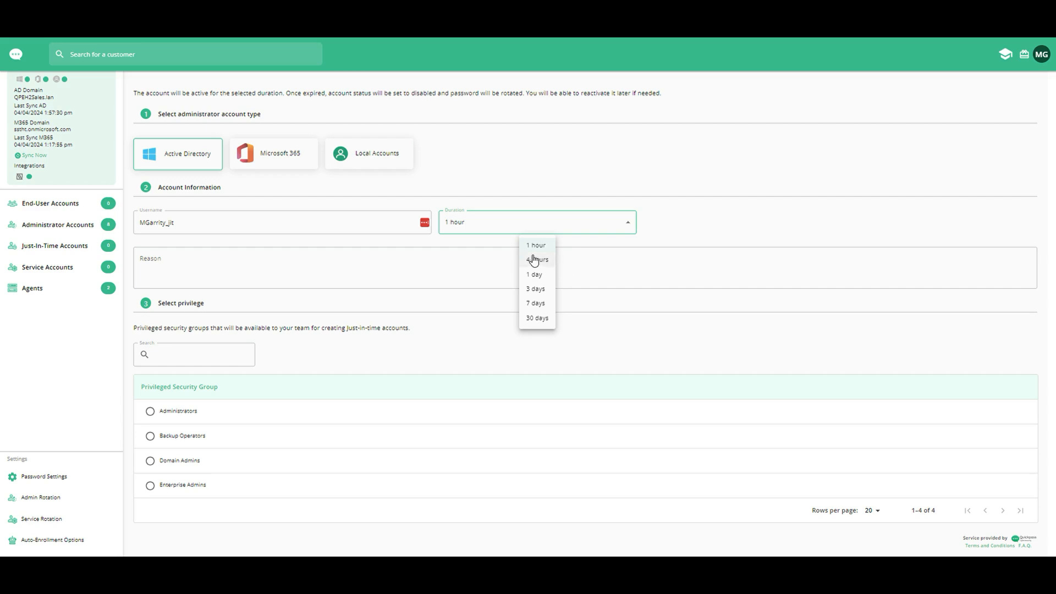
left_click(379, 274)
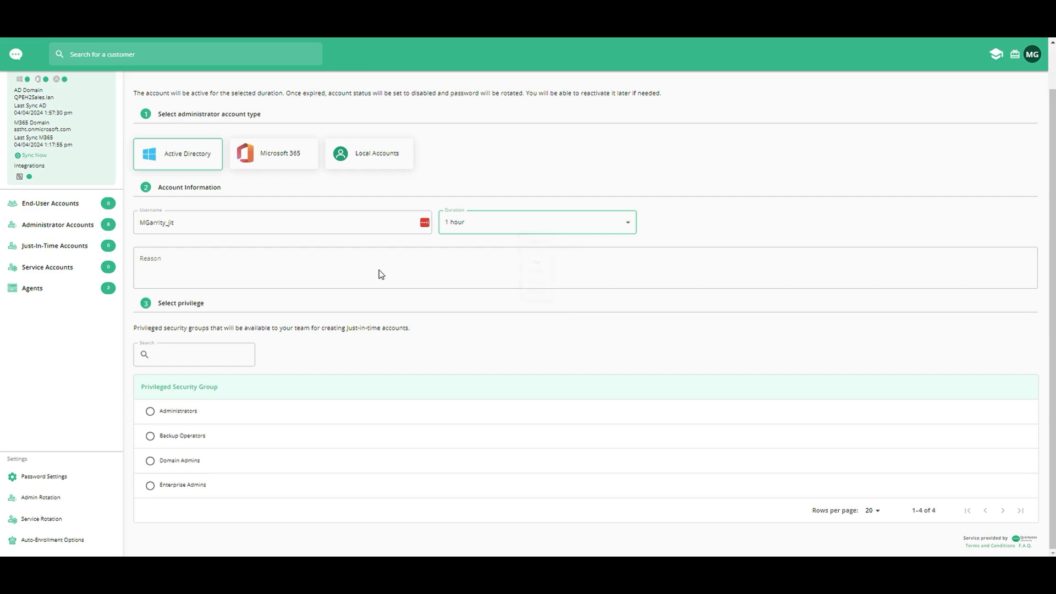
left_click(296, 268)
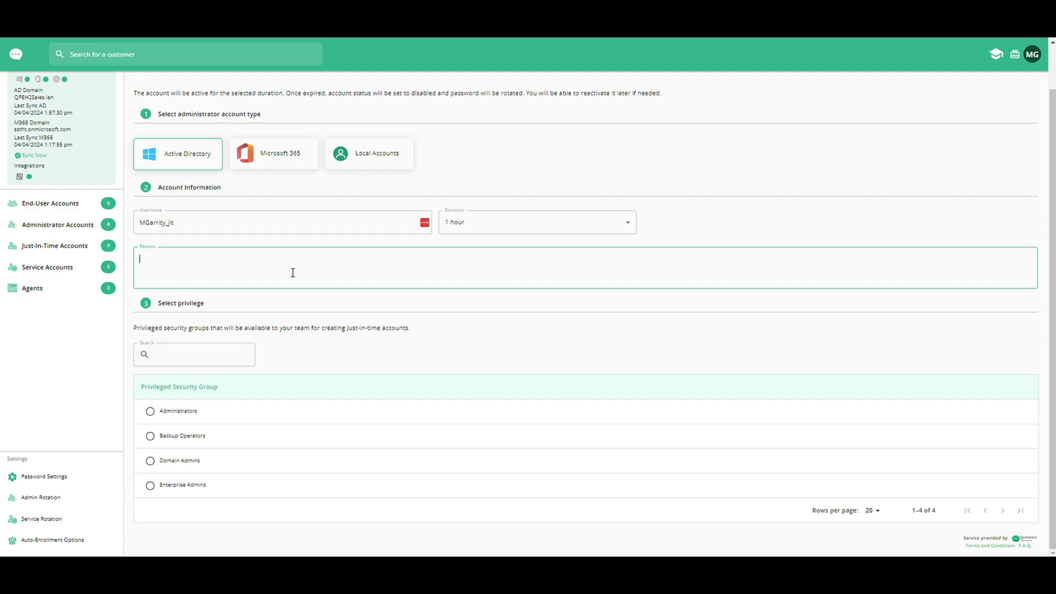
type("Ticket 123 ")
type("Project xyz")
type(" task 1")
Step: Assign the Domain Admins security group, create the just-in-time account, and dismiss its credentials summary
left_click(150, 462)
scroll(424, 438, "up", 1)
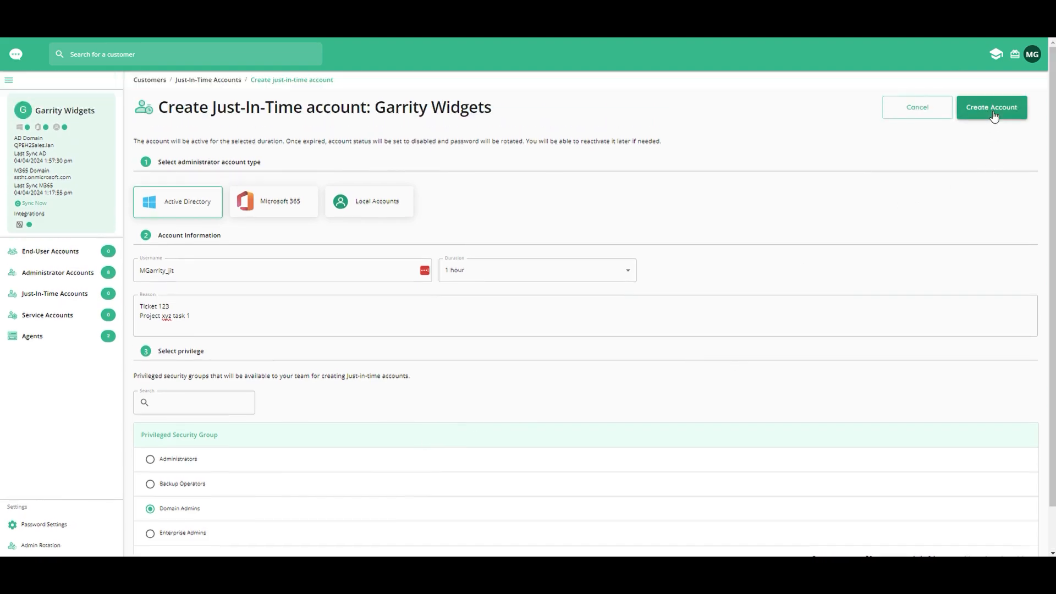
left_click(994, 115)
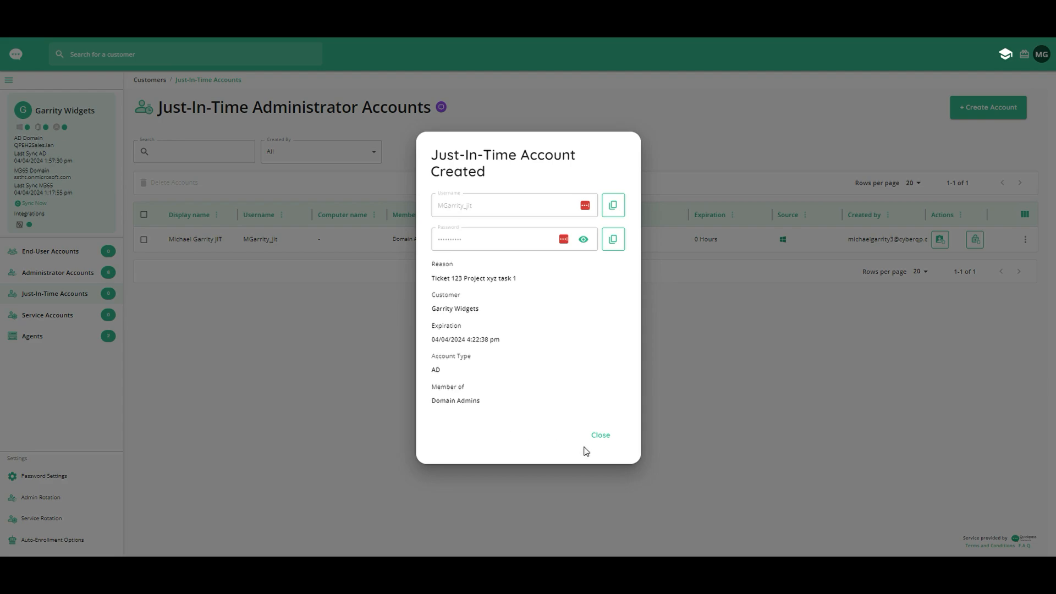
left_click(601, 436)
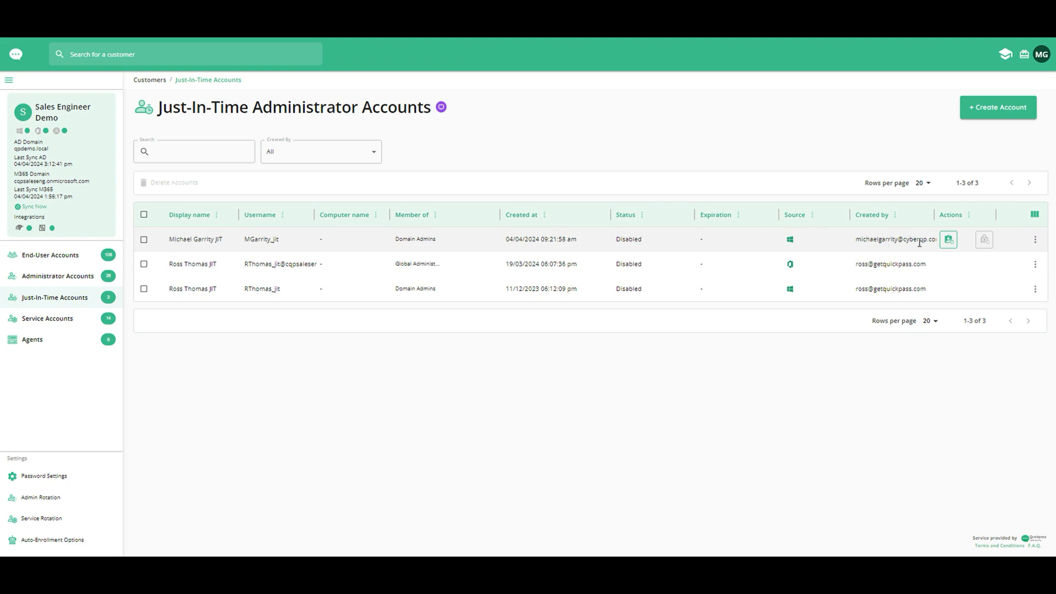
Step: Inspect the reason and duration options for enabling the disabled 04/04/2024 Domain Admins account in Sales Engineer Demo, then cancel
left_click(1035, 240)
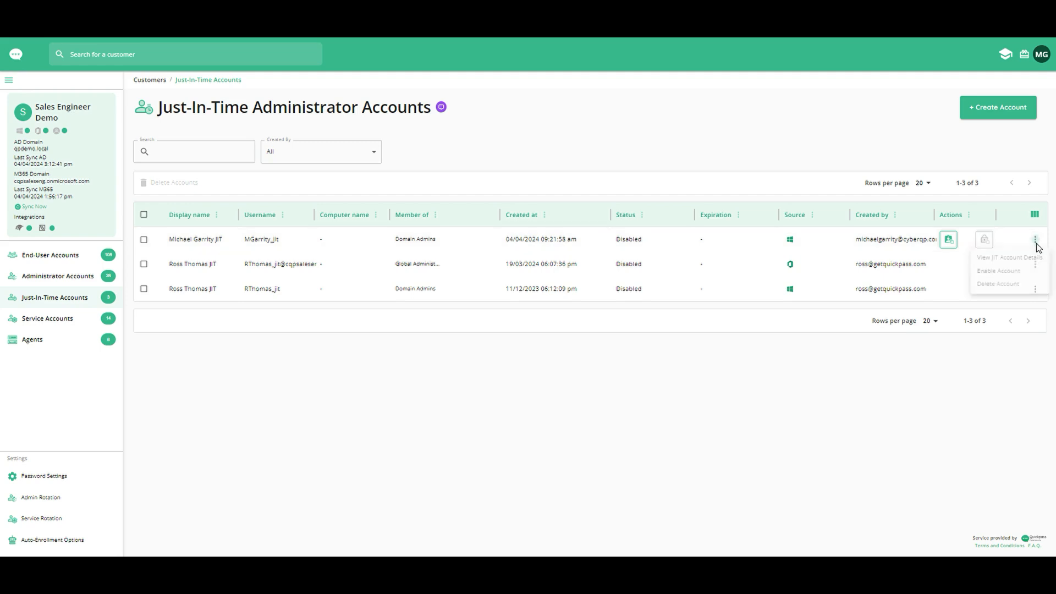
left_click(1009, 274)
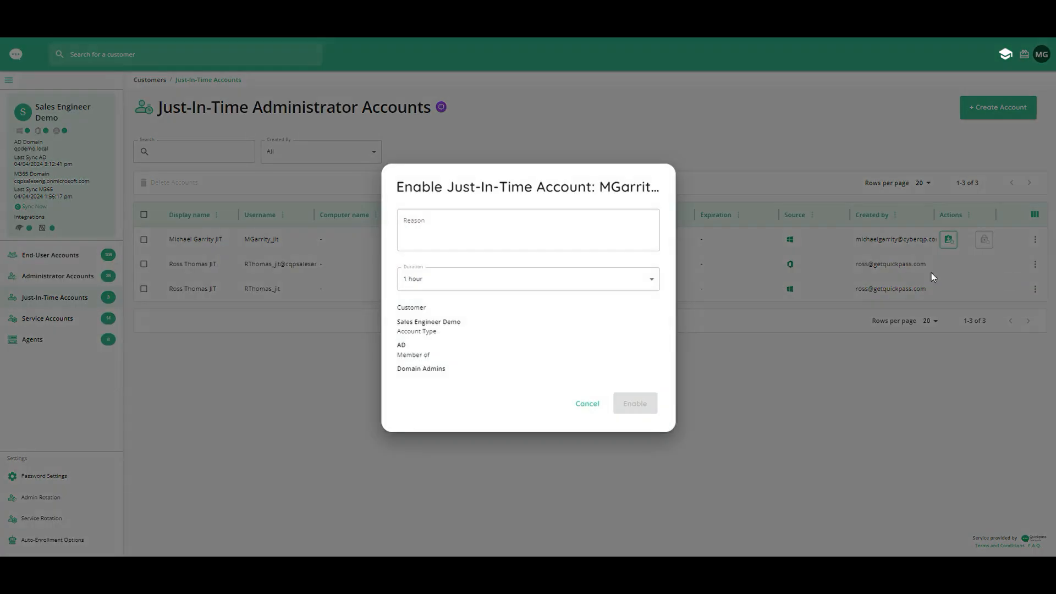
left_click(516, 236)
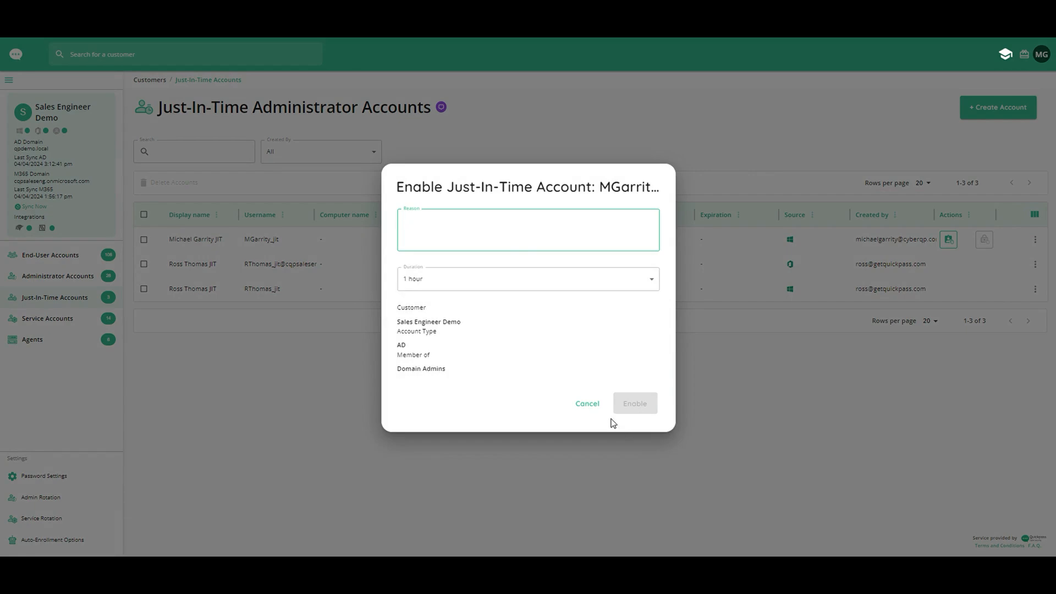
left_click(588, 407)
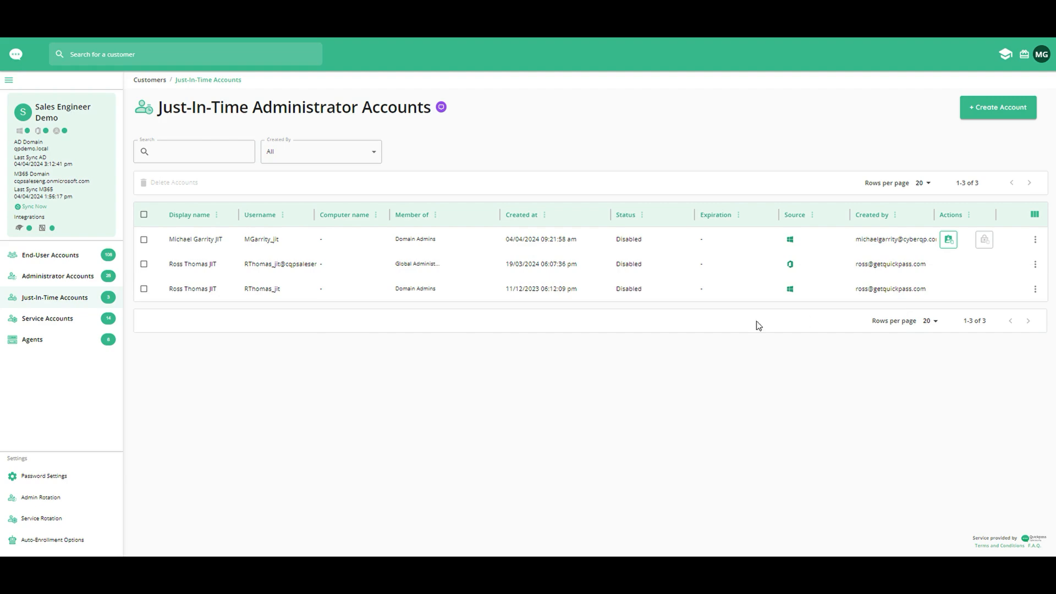
Step: Select the two oldest just-in-time accounts as for bulk deletion, and clear the selection again
left_click(1030, 268)
left_click(143, 289)
left_click(143, 264)
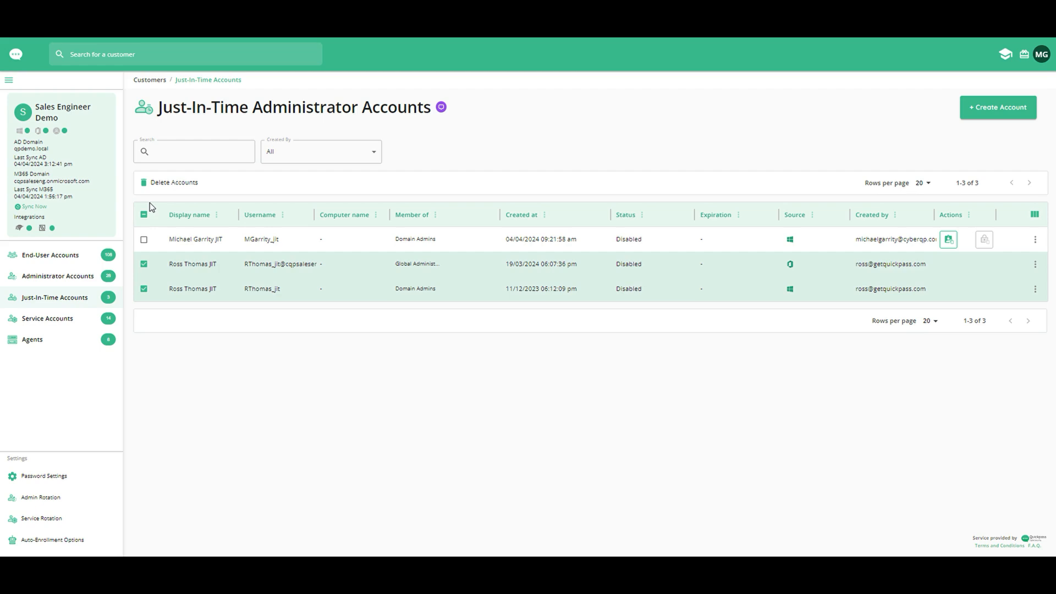
left_click(143, 264)
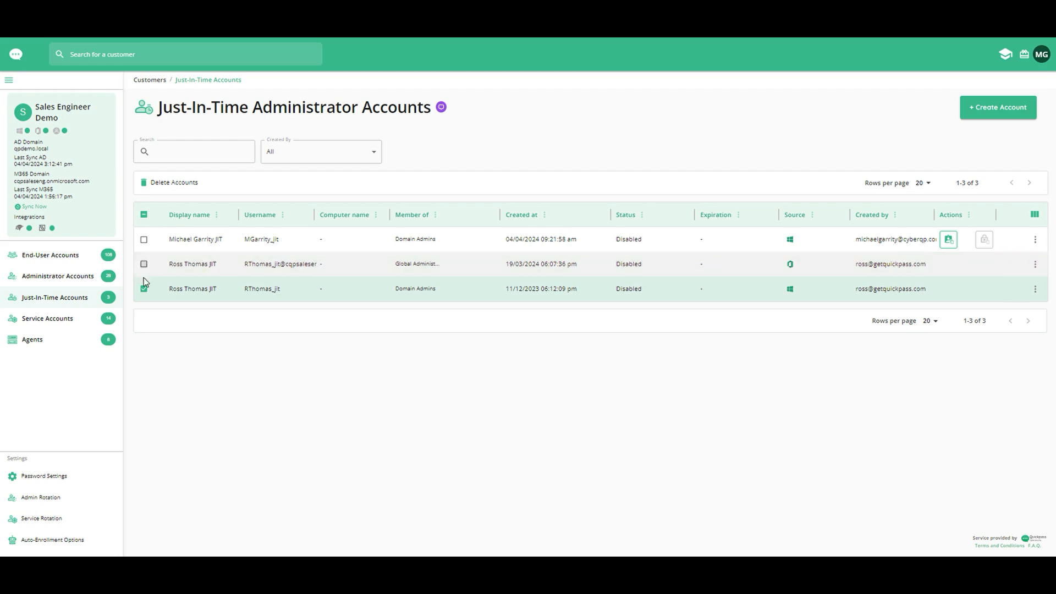
left_click(145, 288)
Step: Return to the customer list and open the just-in-time accounts overview for all customers
left_click(16, 57)
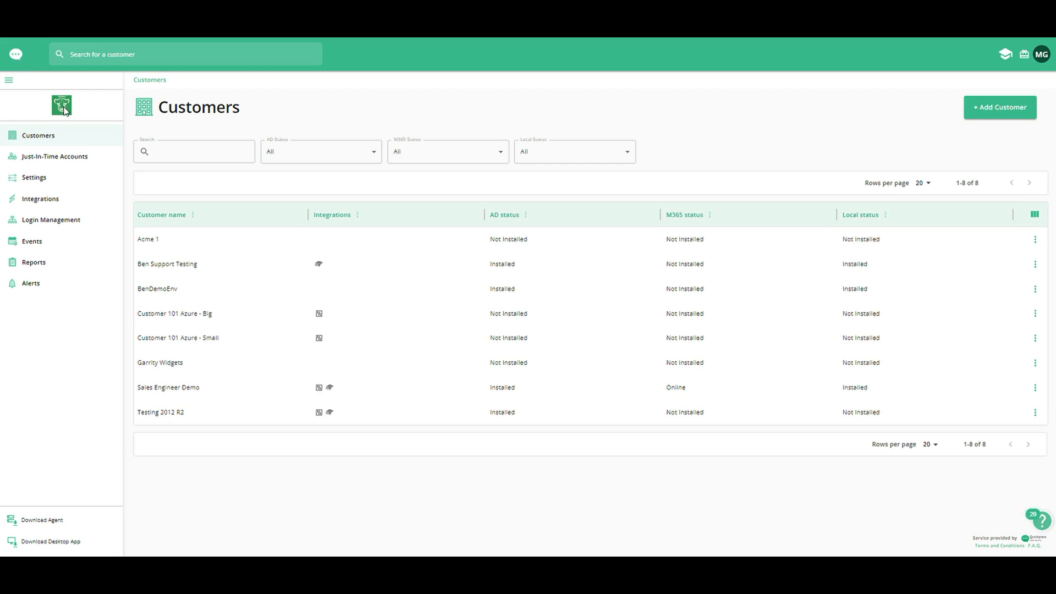
left_click(62, 162)
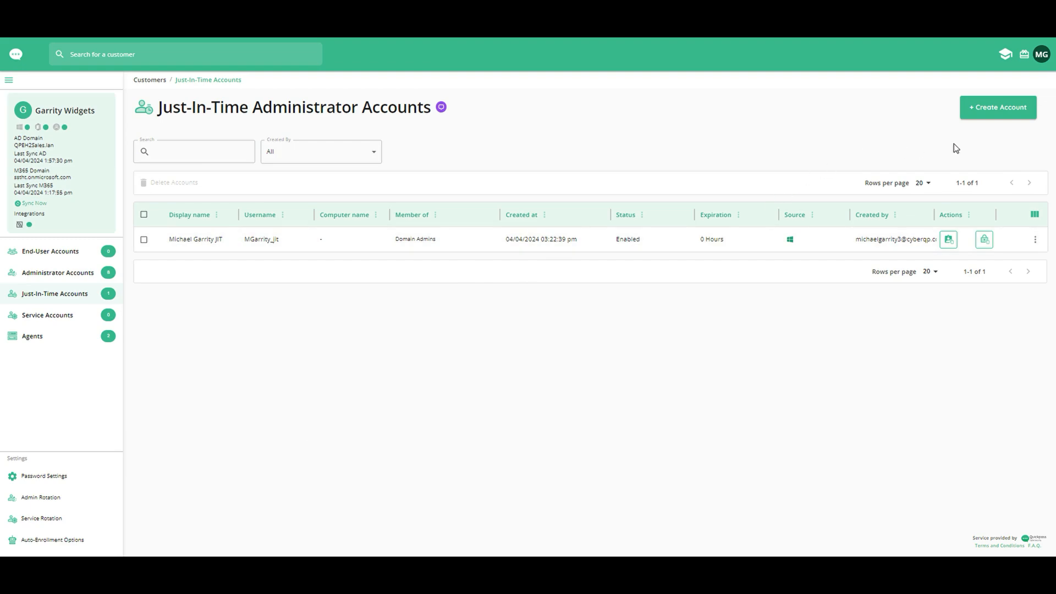
Step: Try to create a second 1-hour Active Directory just-in-time account for Garrity Widgets in Backup Operators, then choose Local Accounts
left_click(991, 109)
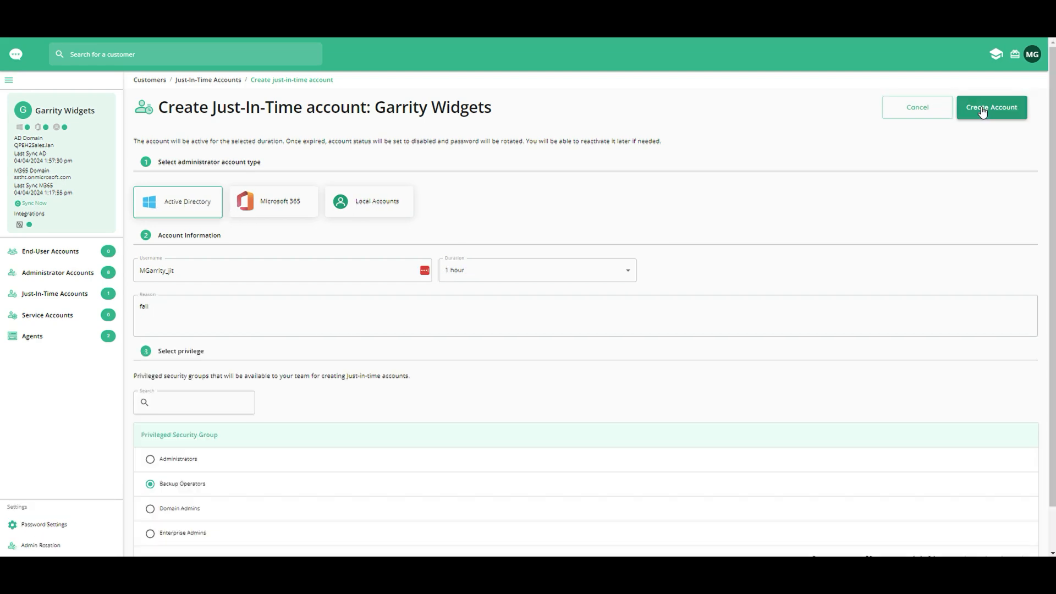
left_click(983, 112)
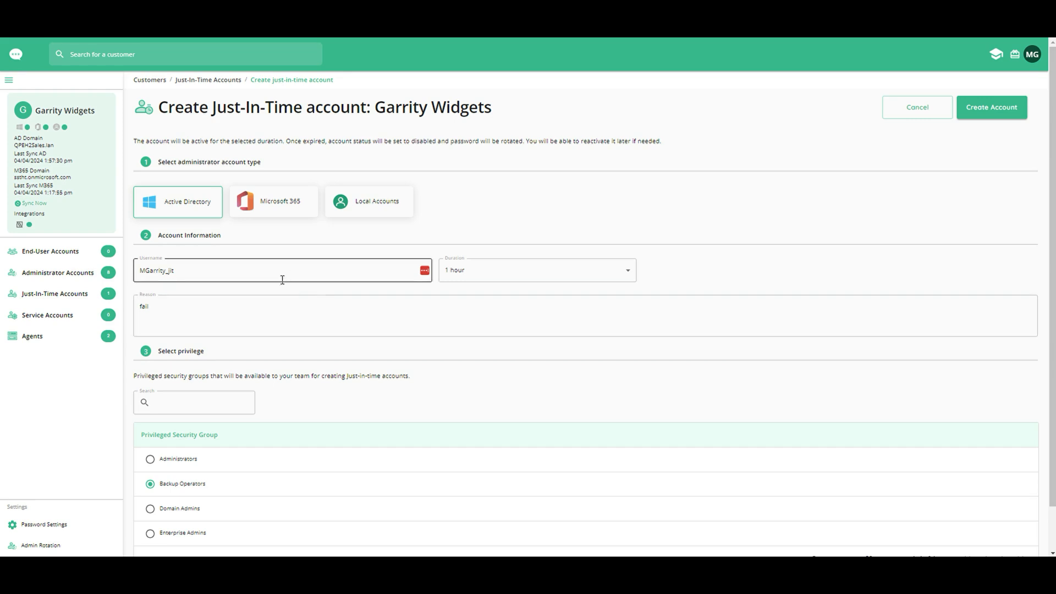
left_click(370, 207)
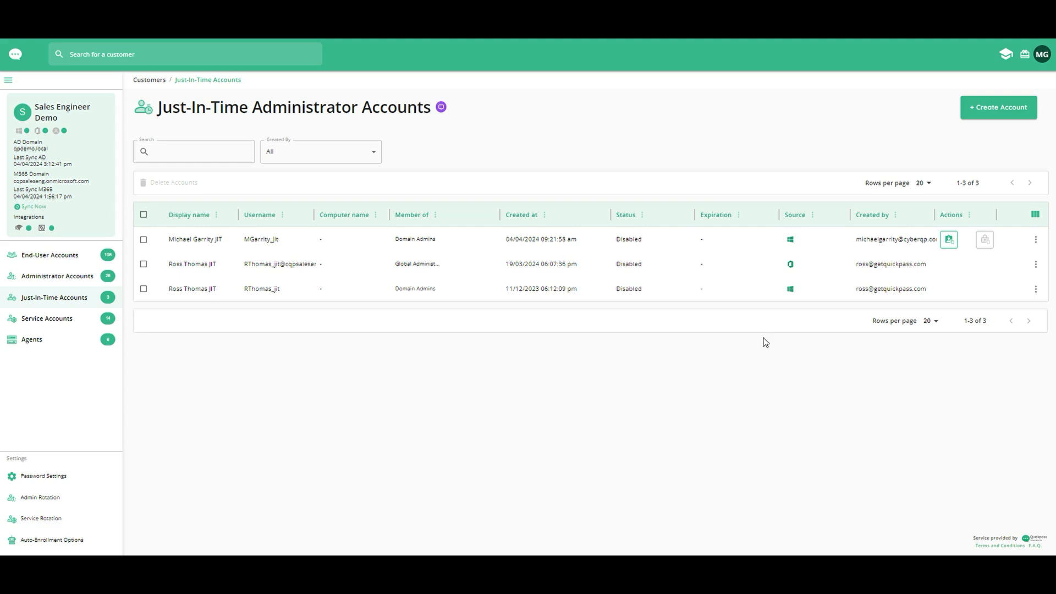
Step: Start a local just-in-time account for Sales Engineer Demo with the reason "test" on computer CSROSSITGMEMSRV
left_click(989, 108)
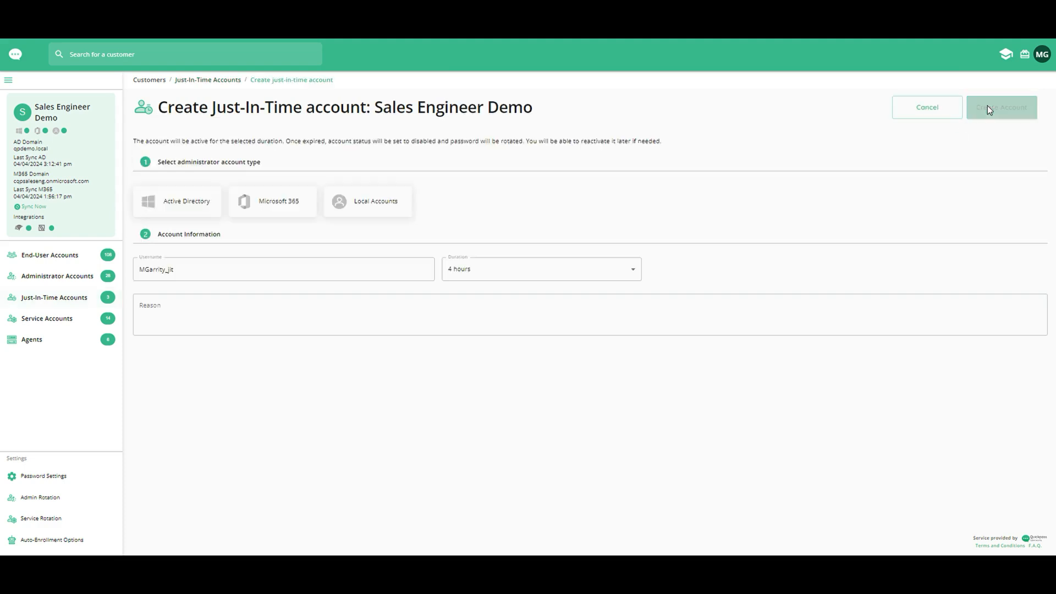
left_click(400, 202)
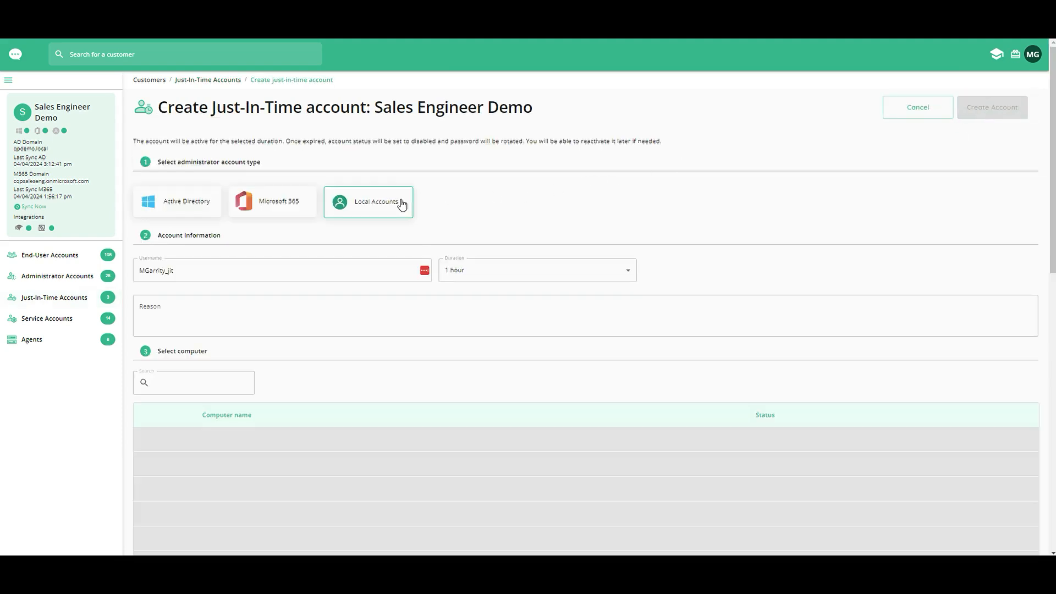
scroll(363, 270, "down", 1)
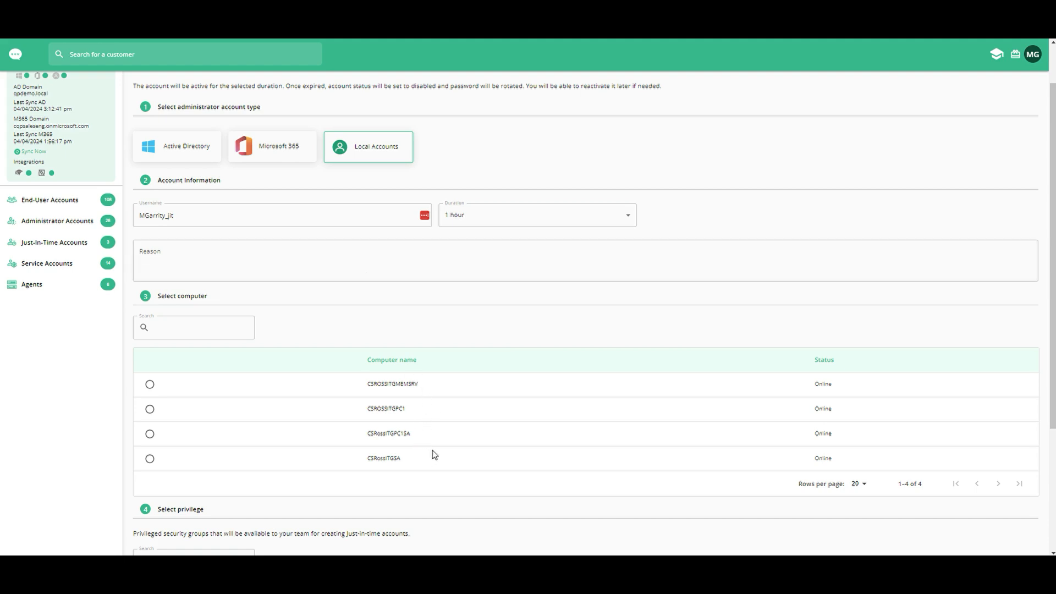
left_click(263, 265)
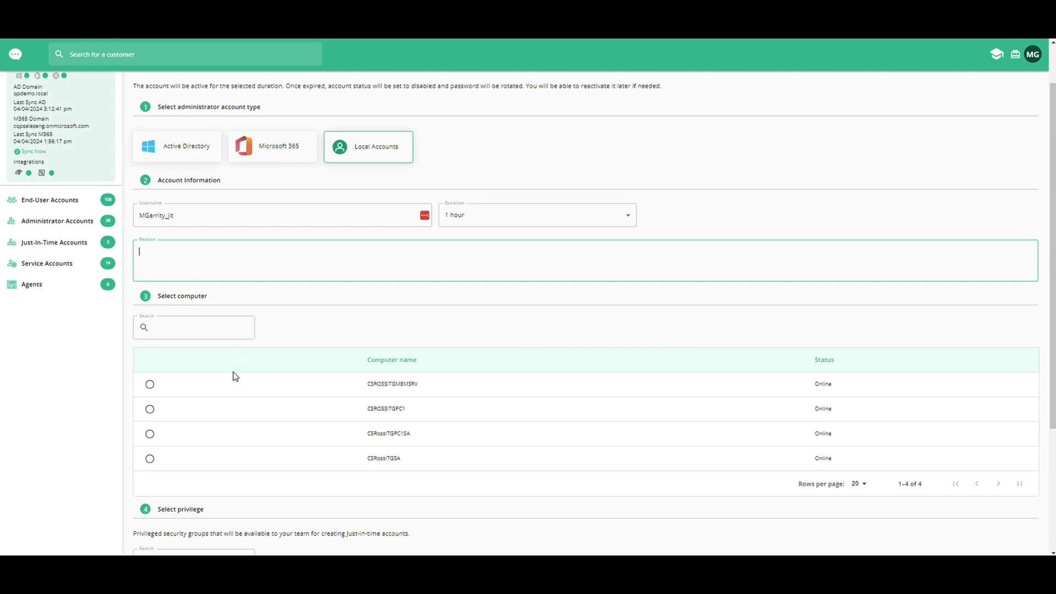
type("test")
left_click(148, 386)
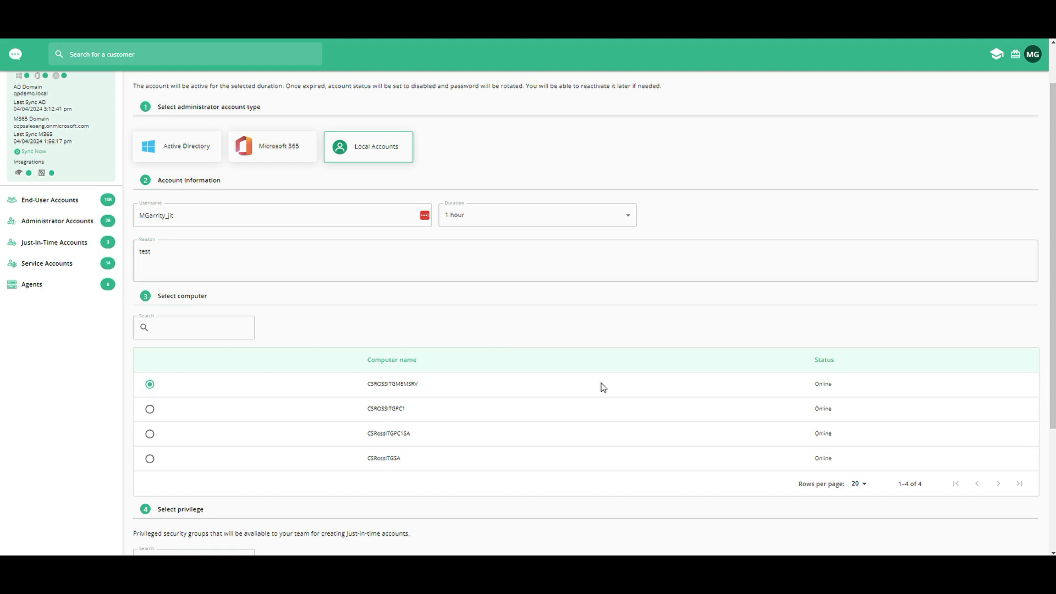
Step: Assign the Administrators security group, create the local just-in-time account, and dismiss its credentials summary
scroll(462, 385, "down", 2)
left_click(151, 511)
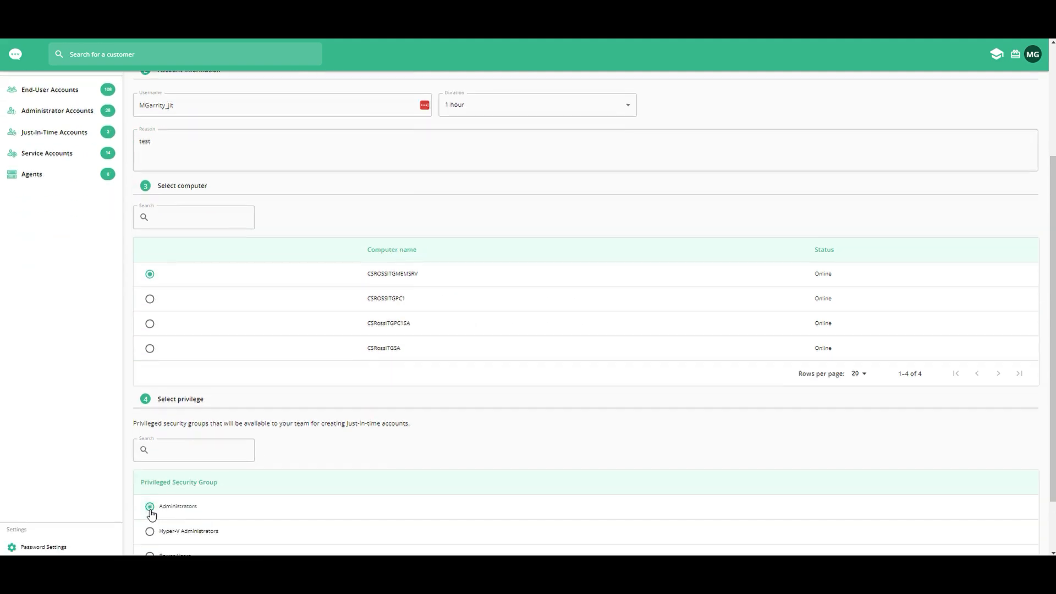
scroll(773, 207, "up", 3)
left_click(999, 111)
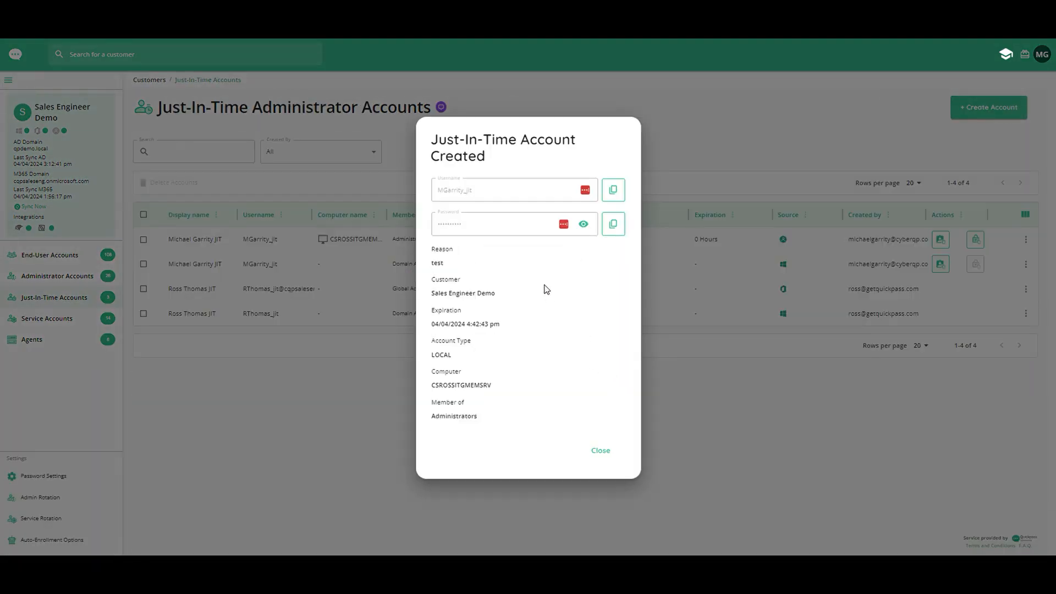
left_click(601, 451)
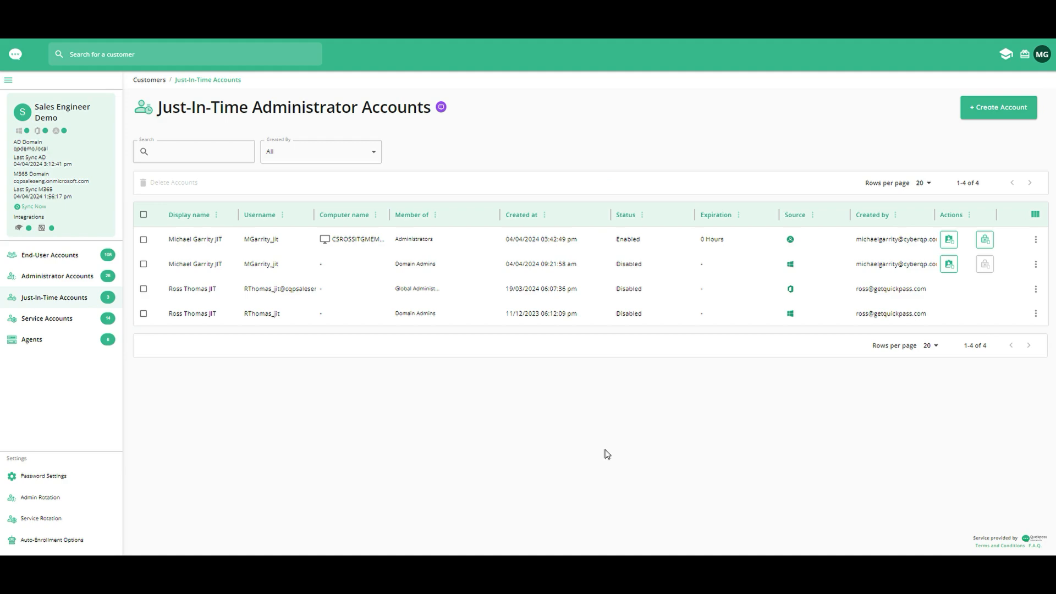
Step: Start a second local just-in-time account for Sales Engineer Demo and select CSROSSITGPC1 as its computer
left_click(987, 122)
left_click(391, 214)
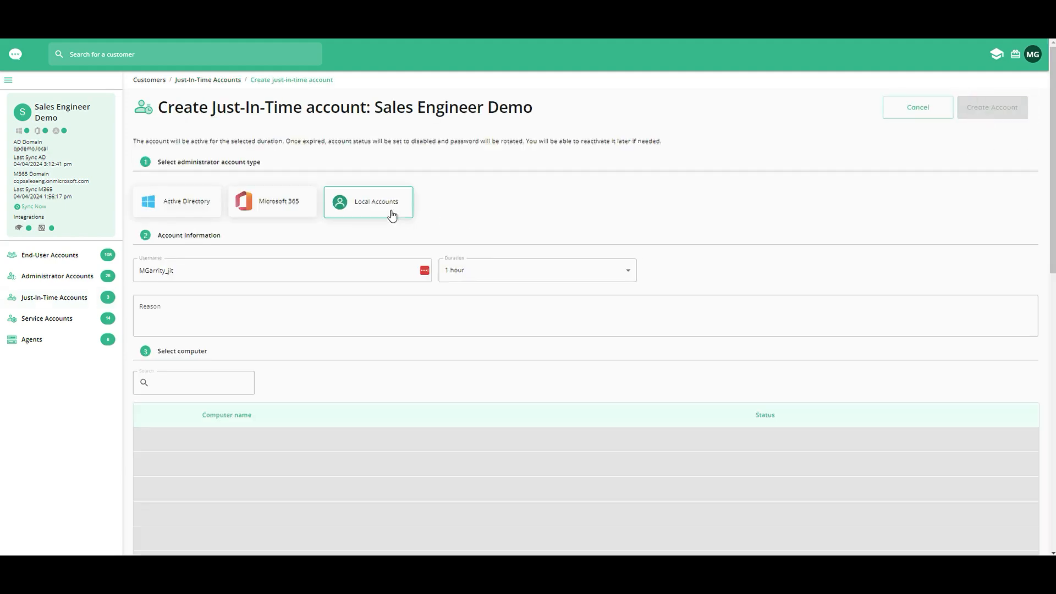
scroll(428, 428, "down", 1)
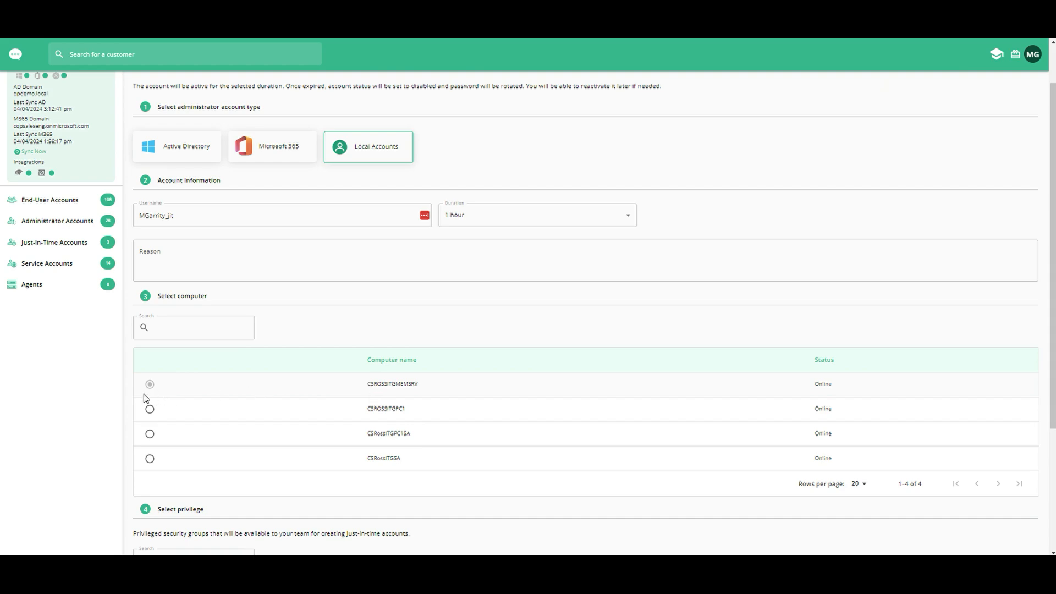
scroll(150, 389, "down", 1)
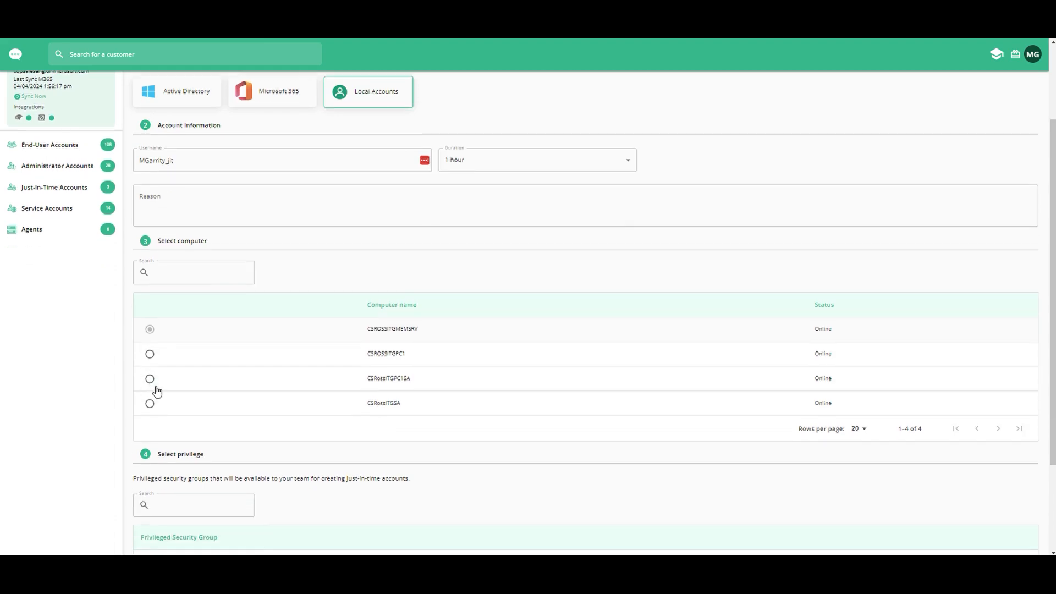
left_click(149, 354)
scroll(409, 385, "up", 2)
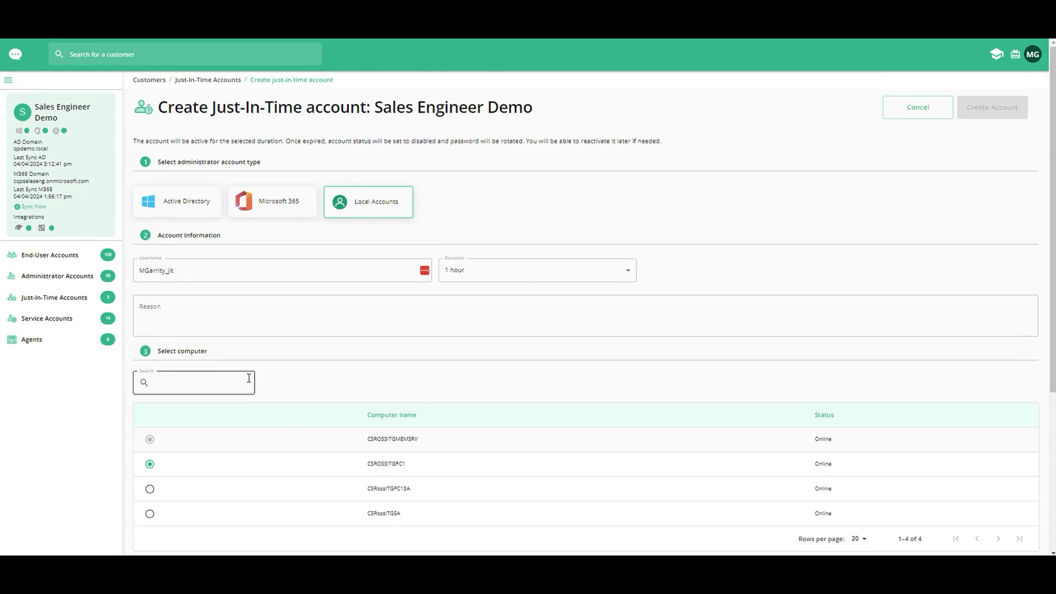
scroll(250, 379, "down", 1)
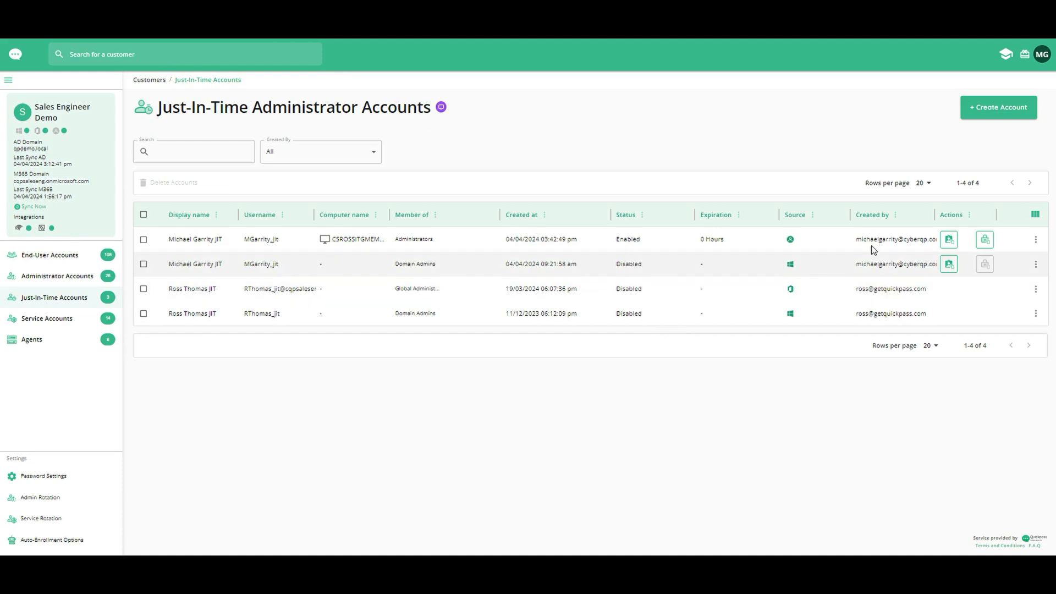
Step: Create a 1-hour Microsoft 365 just-in-time account for Sales Engineer Demo with the reason "MFA test" and the Global Administrator privilege
left_click(979, 110)
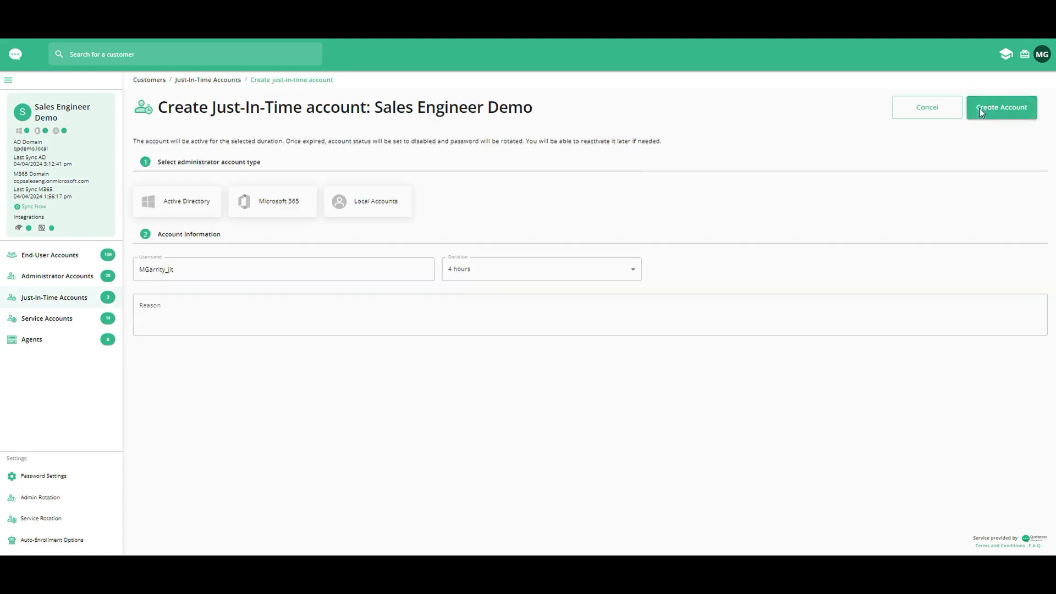
left_click(273, 218)
left_click(324, 325)
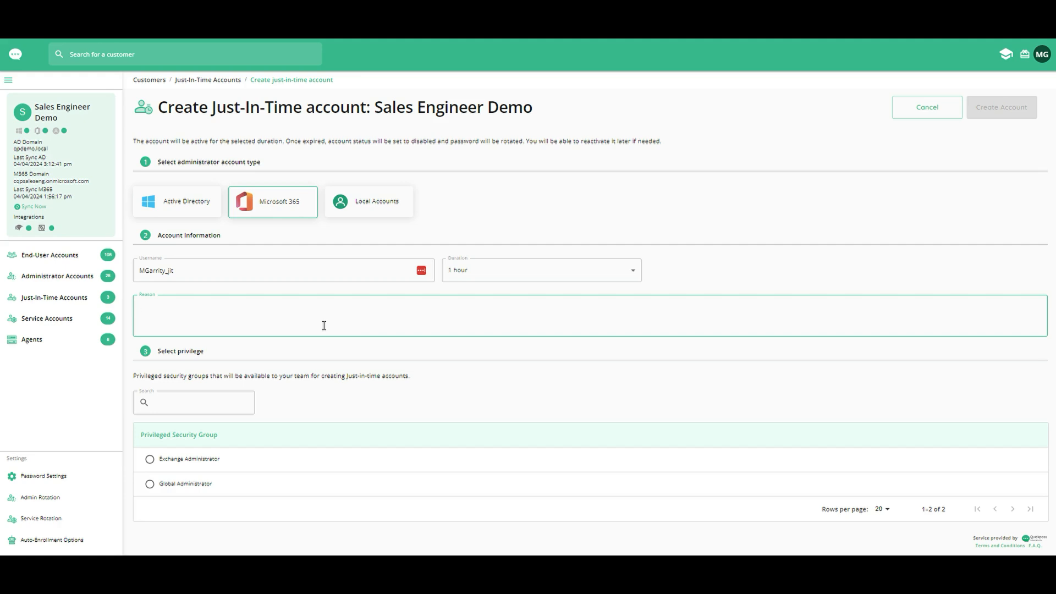
type("MFA test")
left_click(150, 484)
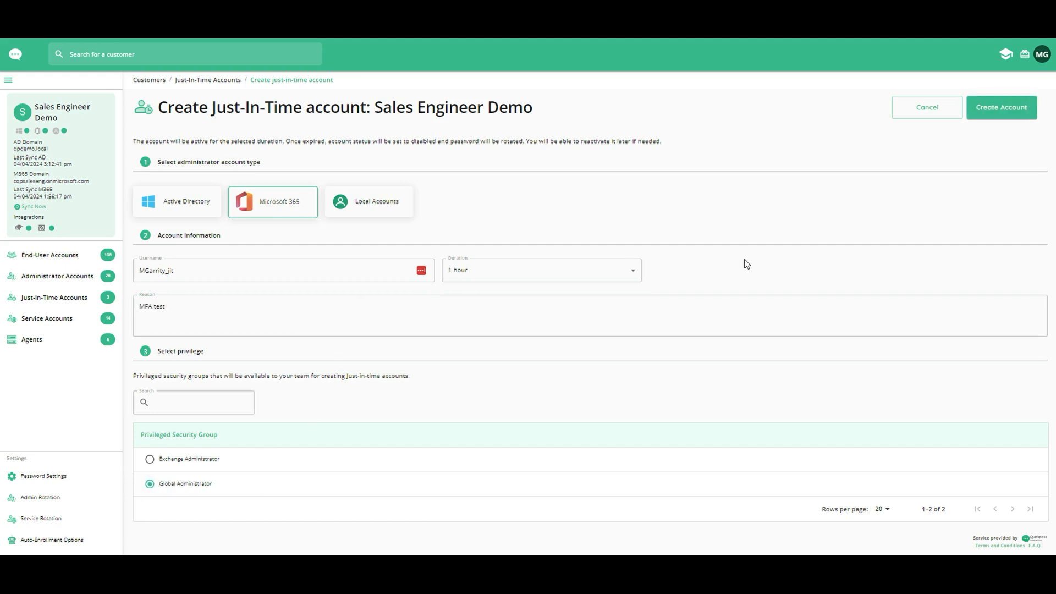
left_click(990, 113)
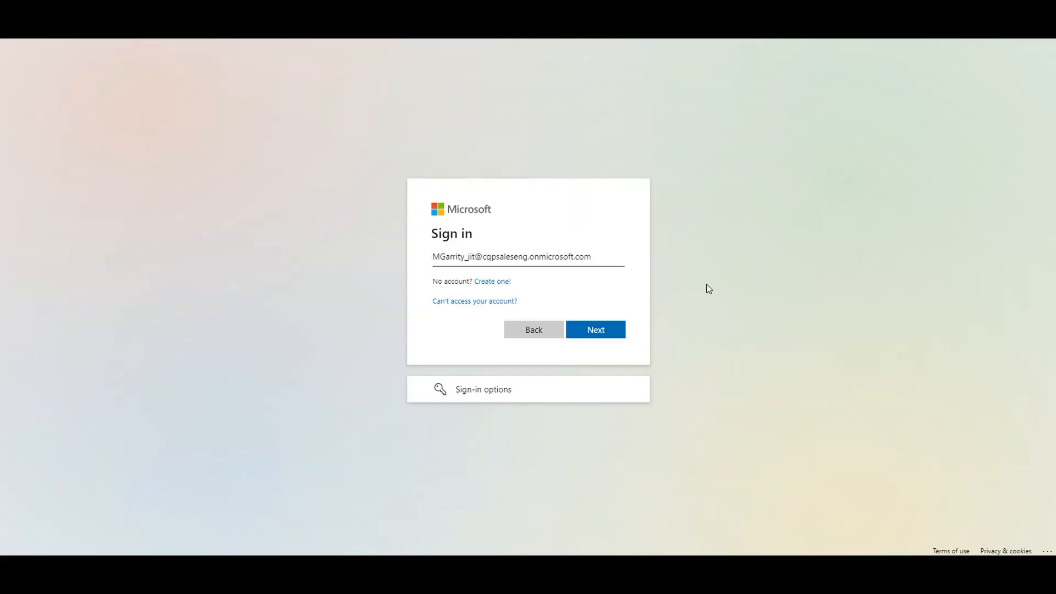
Step: Sign in to Microsoft 365 with the new just-in-time account's username and password, postponing the Microsoft Authenticator setup
left_click(614, 330)
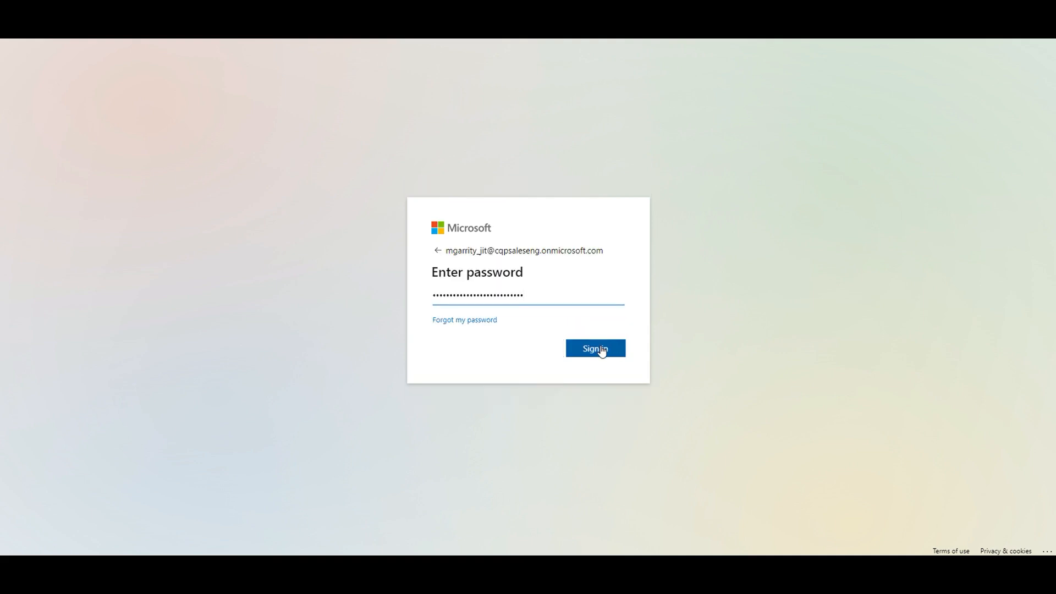
left_click(602, 350)
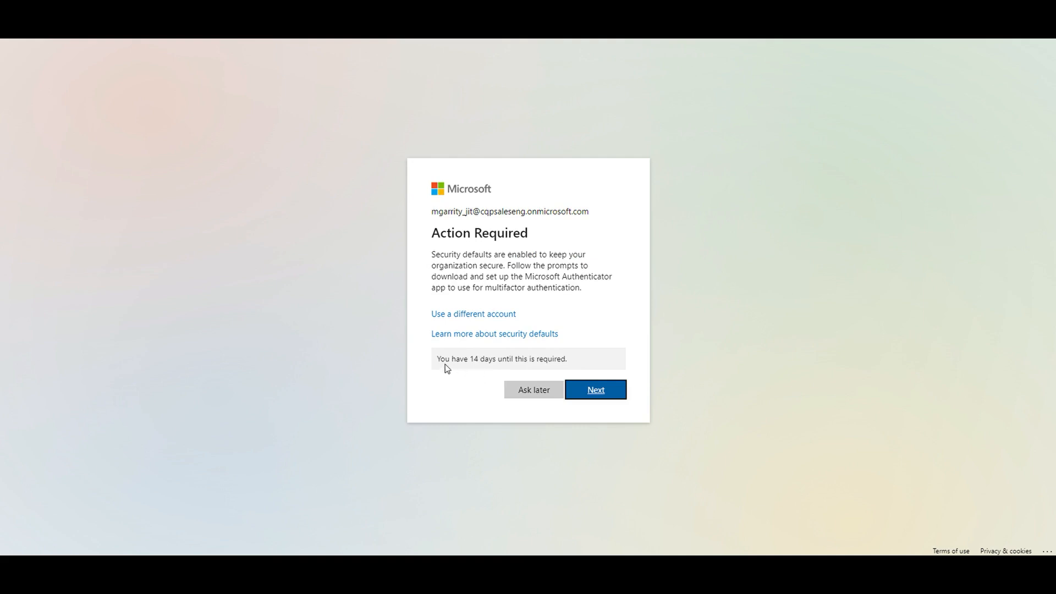
left_click_drag(445, 364, 636, 355)
left_click(636, 353)
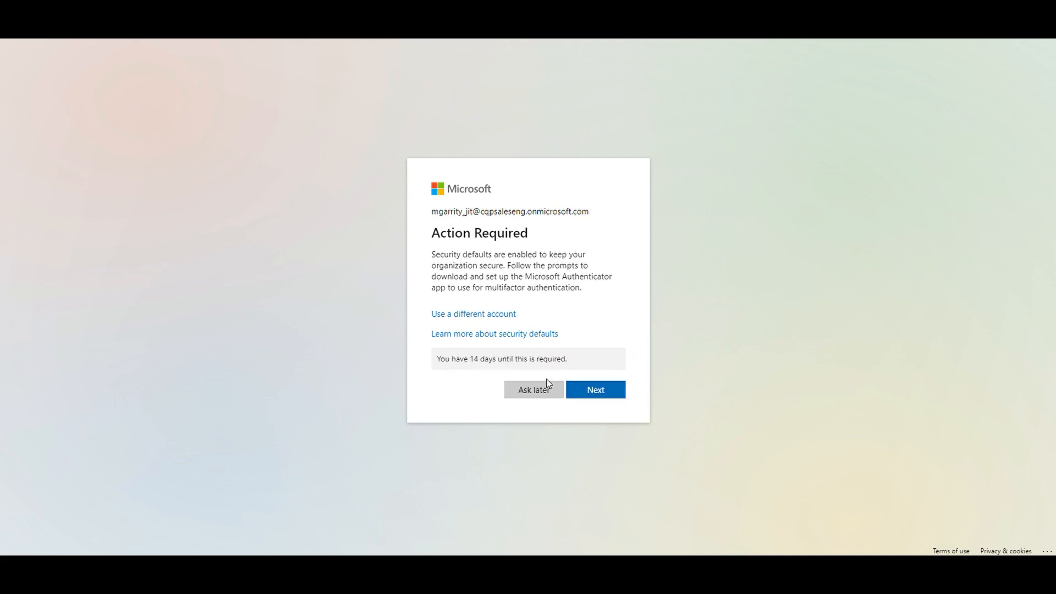
left_click(541, 394)
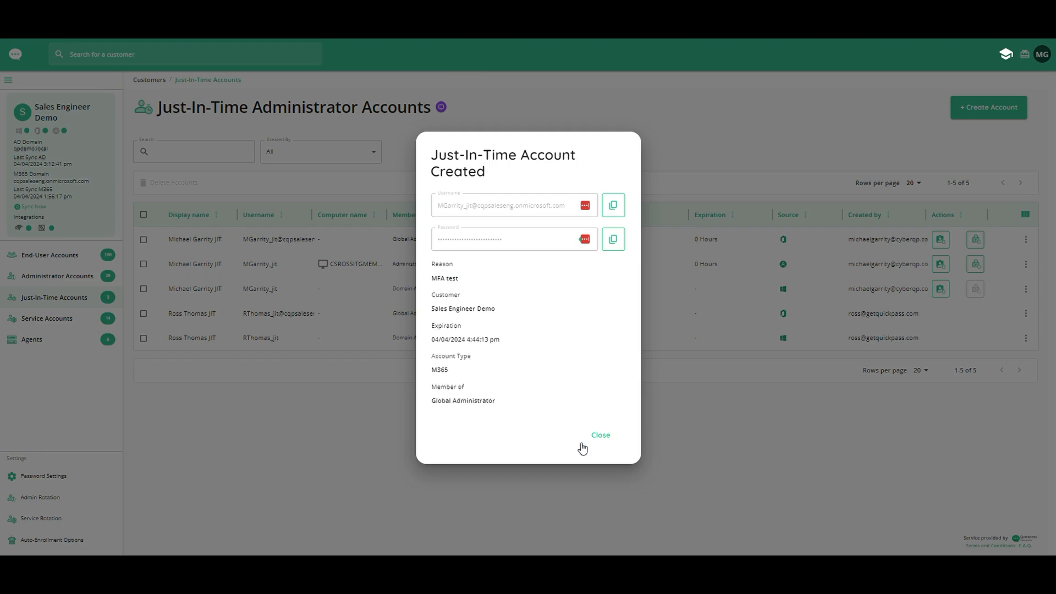
left_click(588, 440)
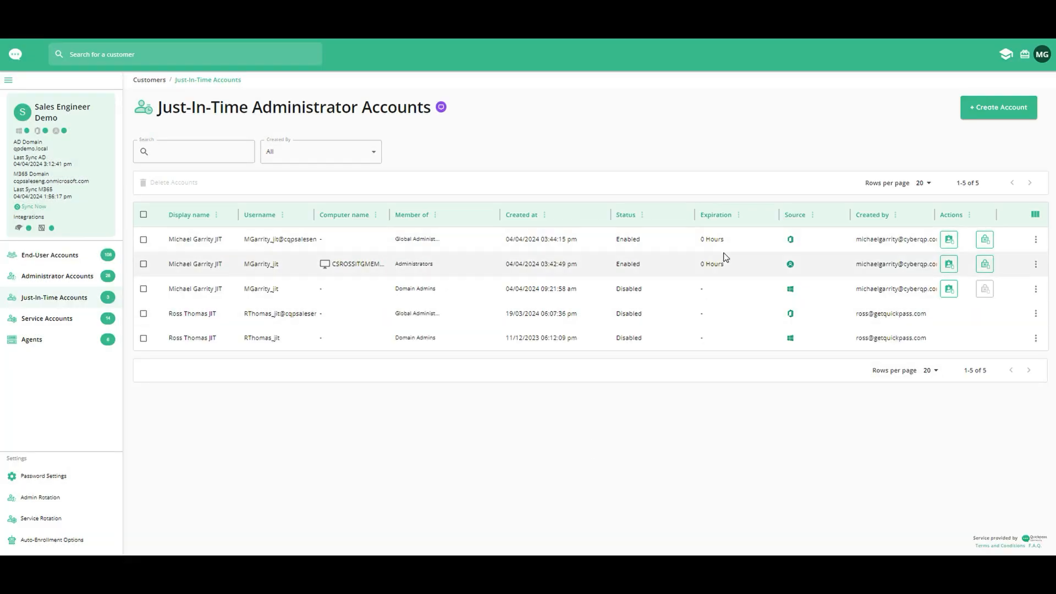